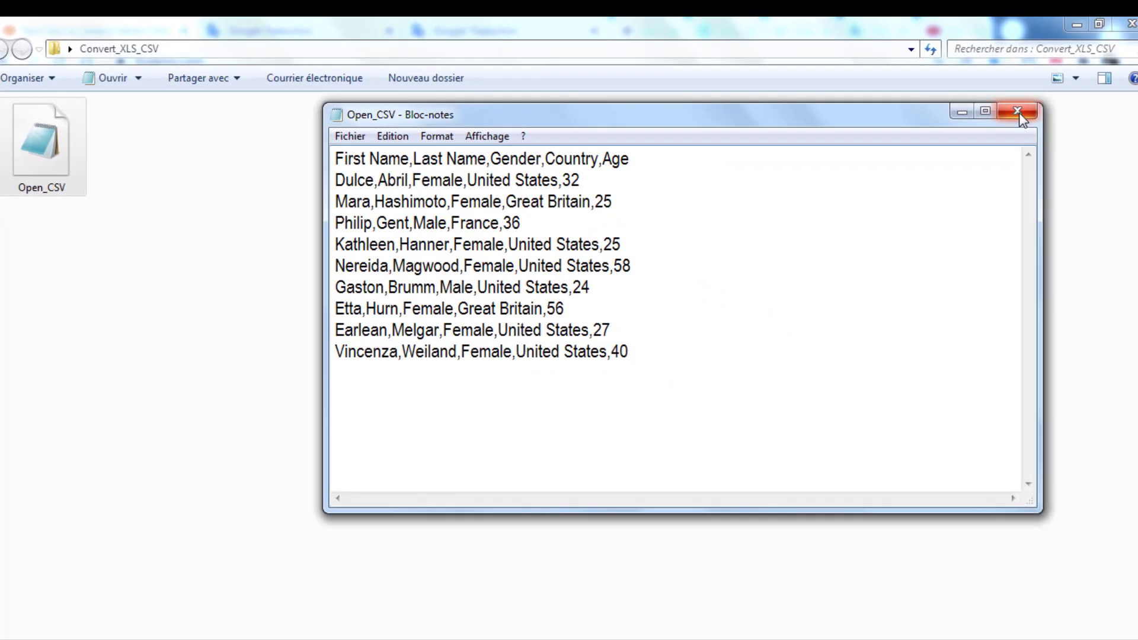
# Close the CSV in Notepad, start a blank Excel workbook and begin a From Text import.
pyautogui.click(1019, 112)
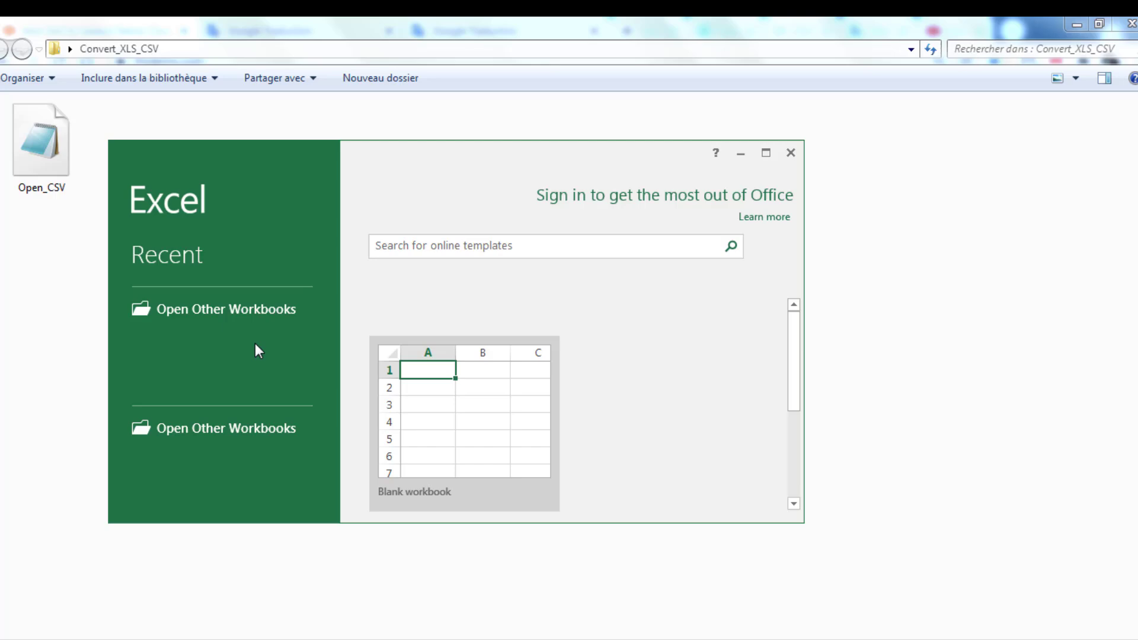
pyautogui.click(539, 386)
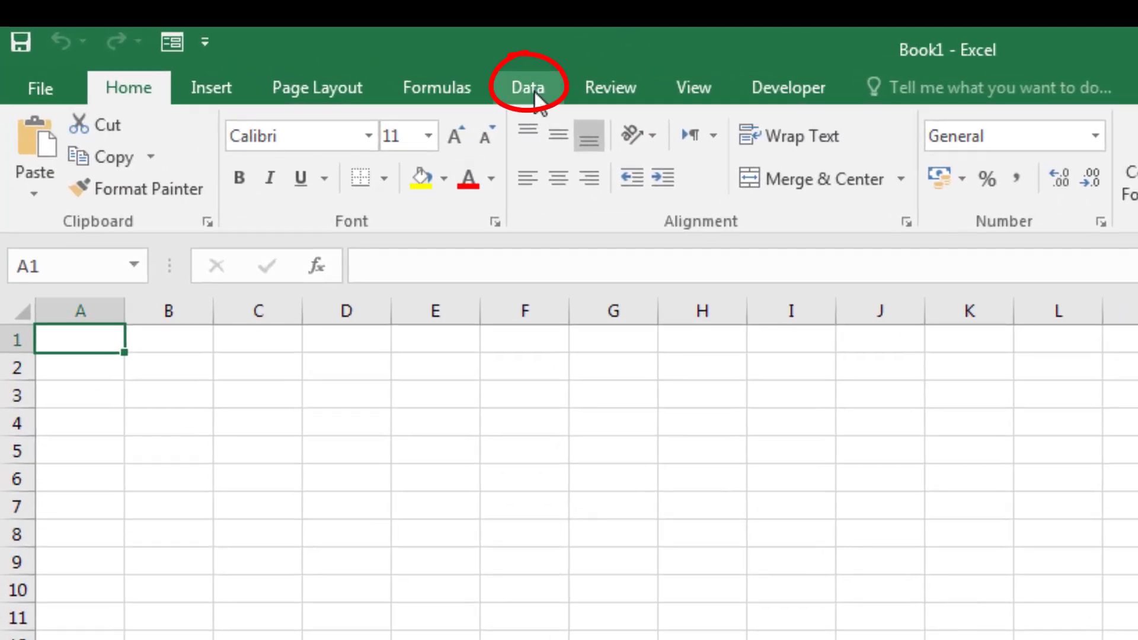
pyautogui.click(535, 89)
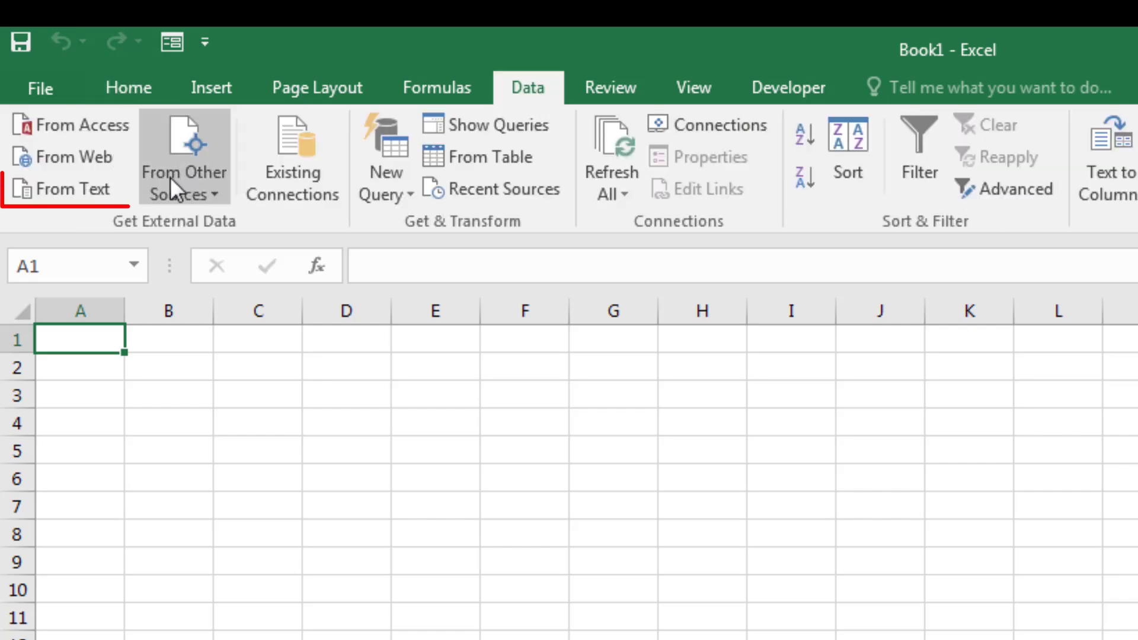
pyautogui.click(92, 184)
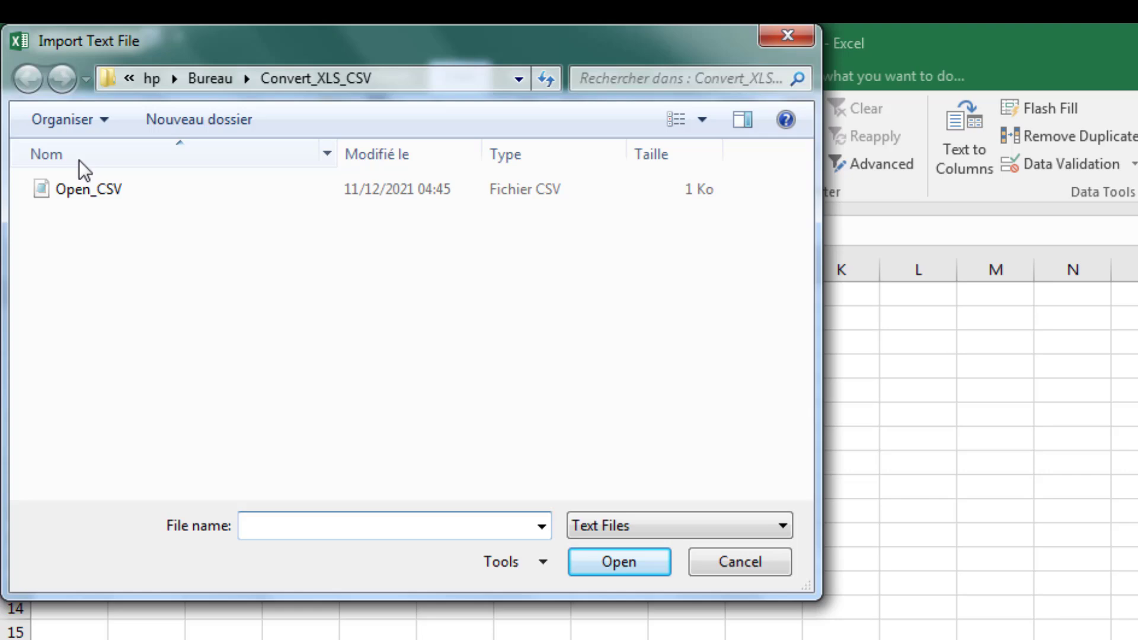
# Import Open_CSV with 65001 : Unicode (UTF-8) file origin and headers enabled.
pyautogui.doubleClick(110, 185)
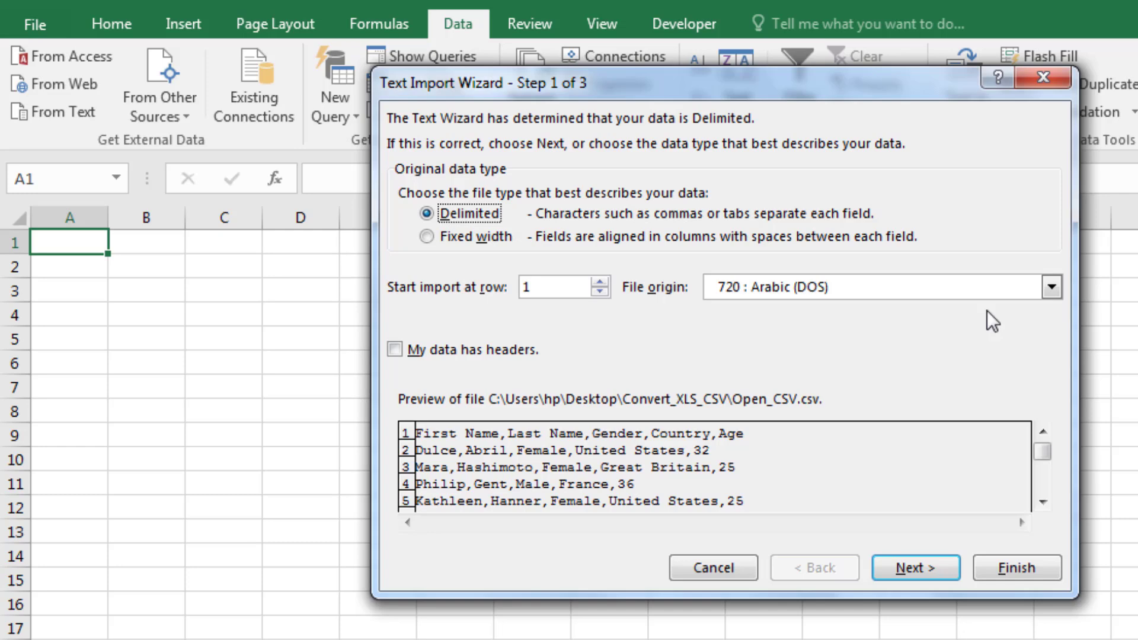
pyautogui.click(1055, 286)
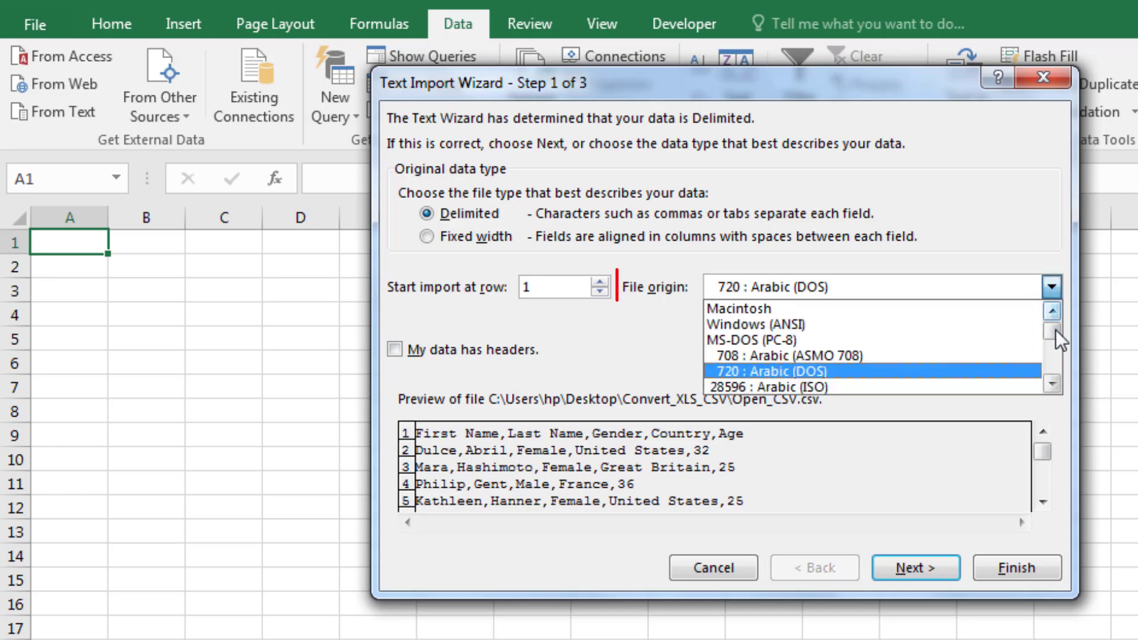
pyautogui.moveTo(1055, 335); pyautogui.dragTo(1054, 365)
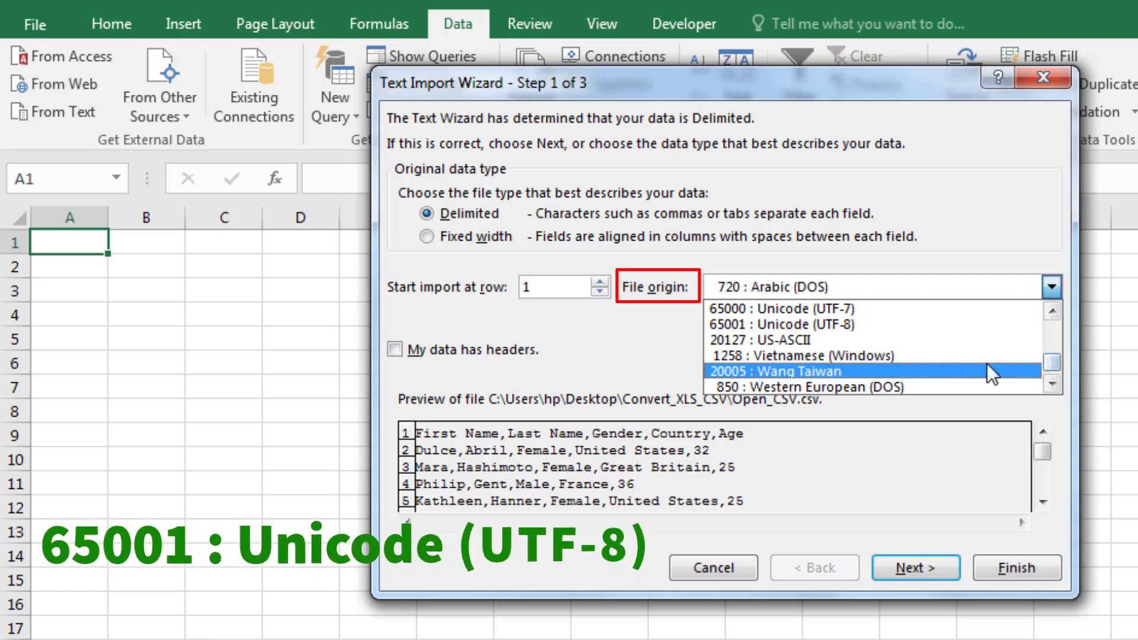
pyautogui.click(849, 323)
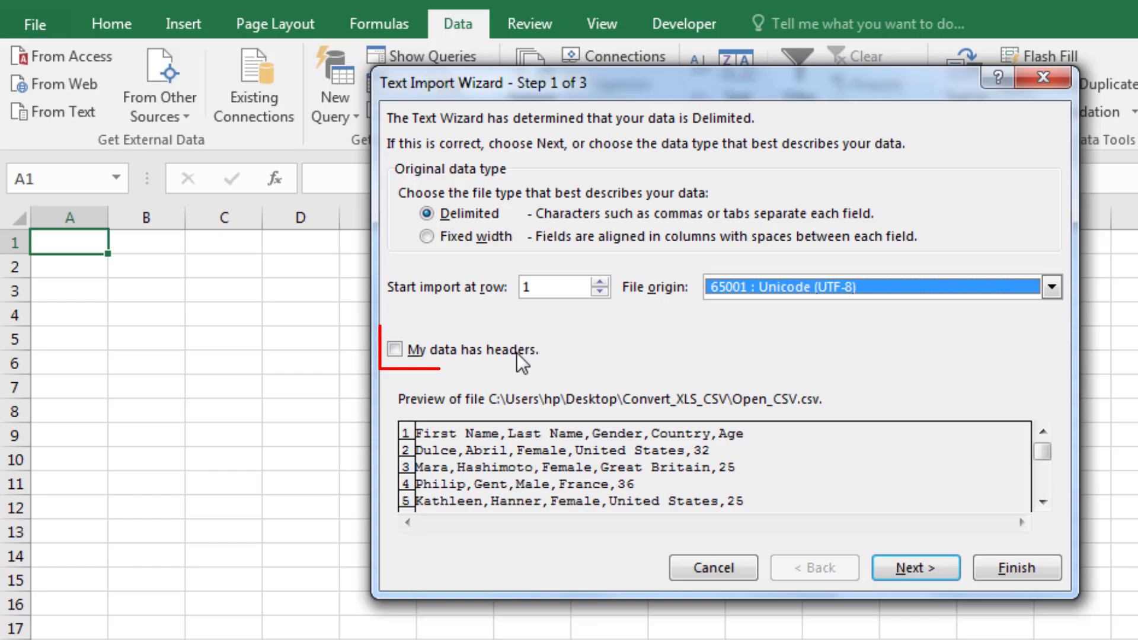
pyautogui.click(395, 348)
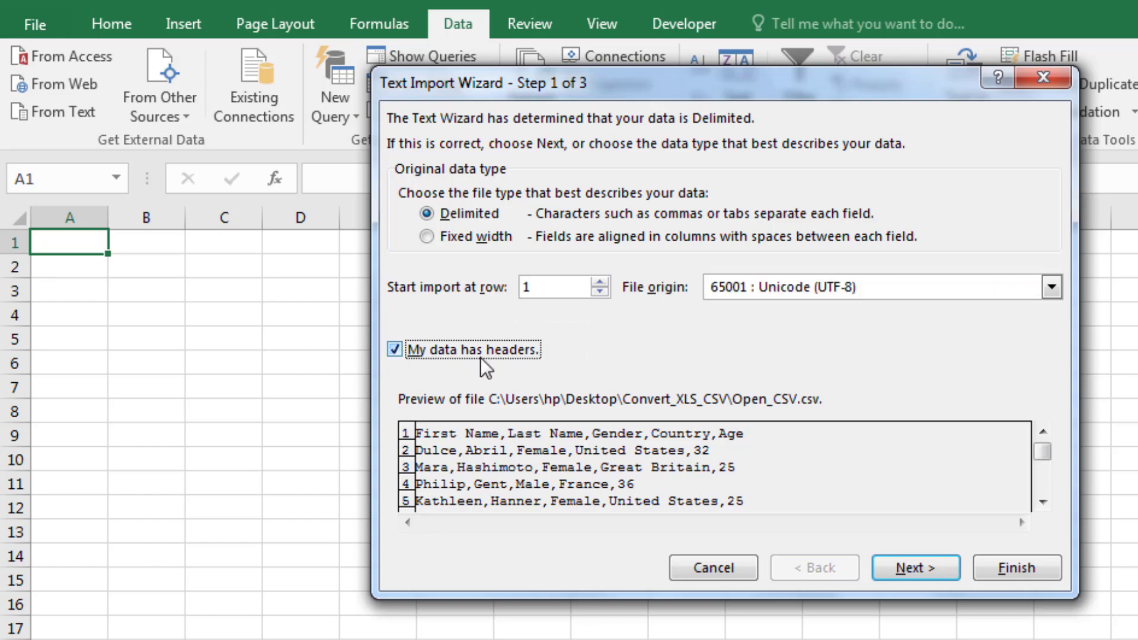
# Use Comma instead of Tab as the delimiter, splitting the preview into columns.
pyautogui.click(914, 567)
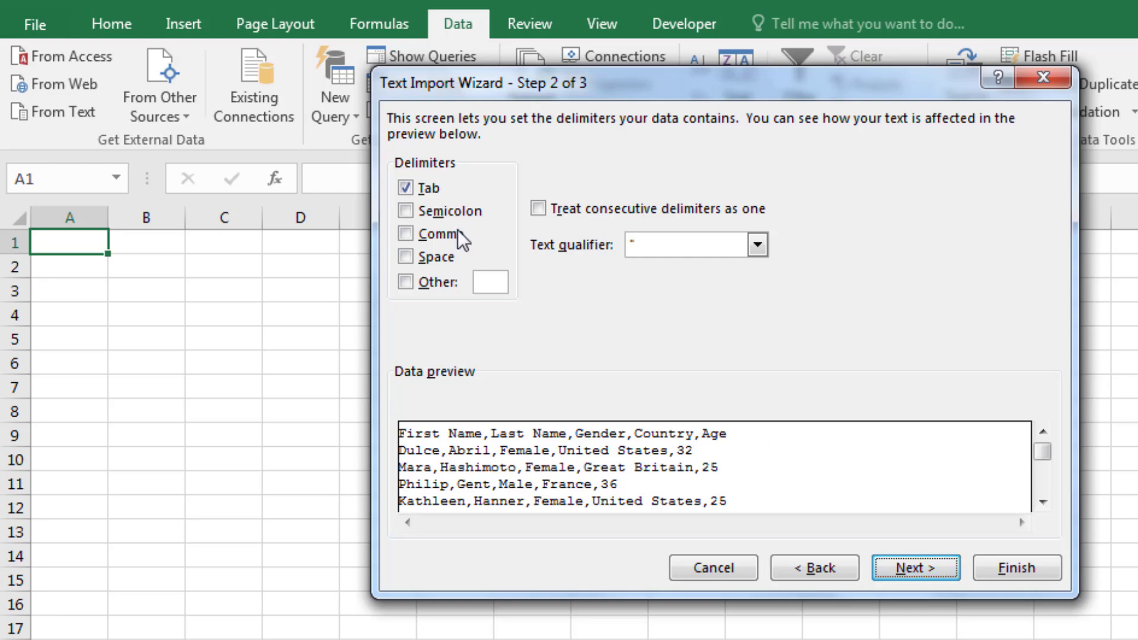
pyautogui.click(406, 188)
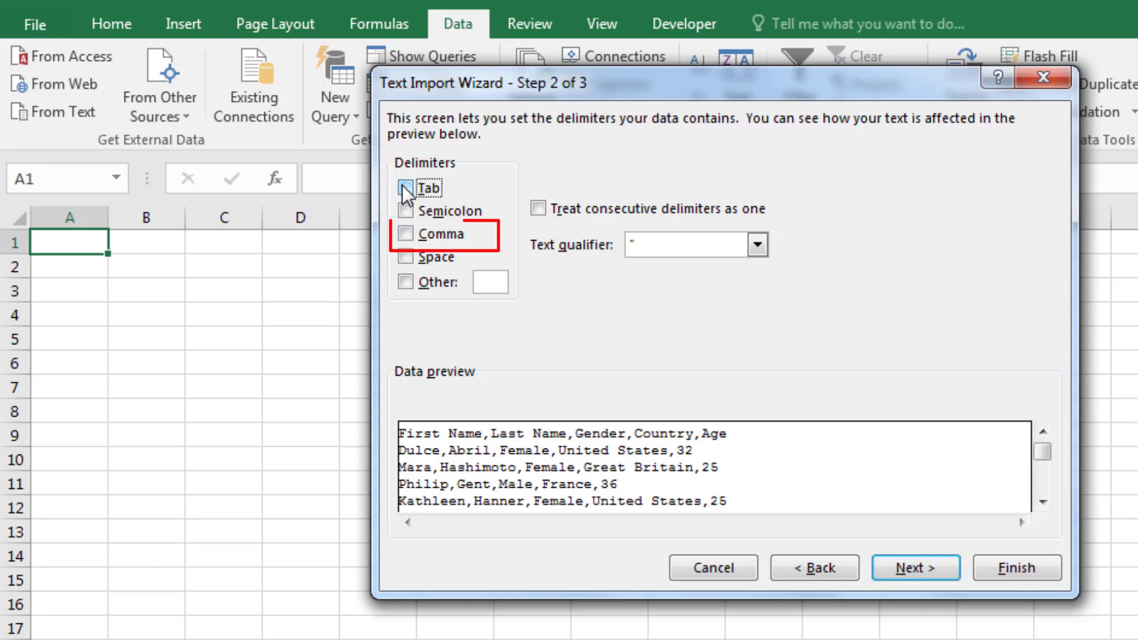
pyautogui.click(406, 234)
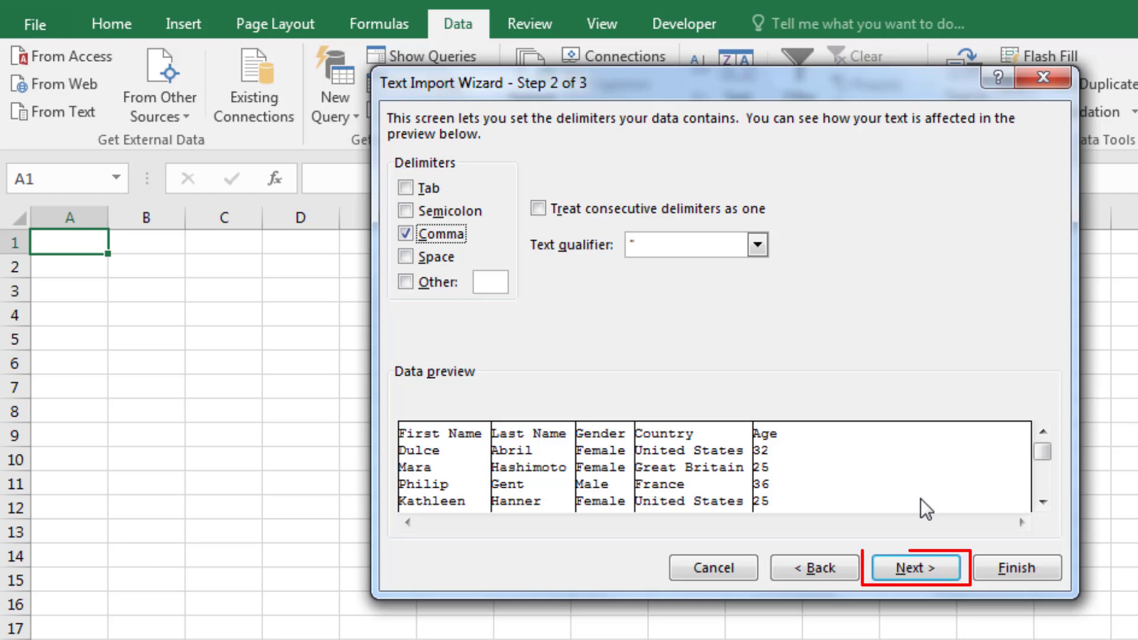
pyautogui.click(923, 567)
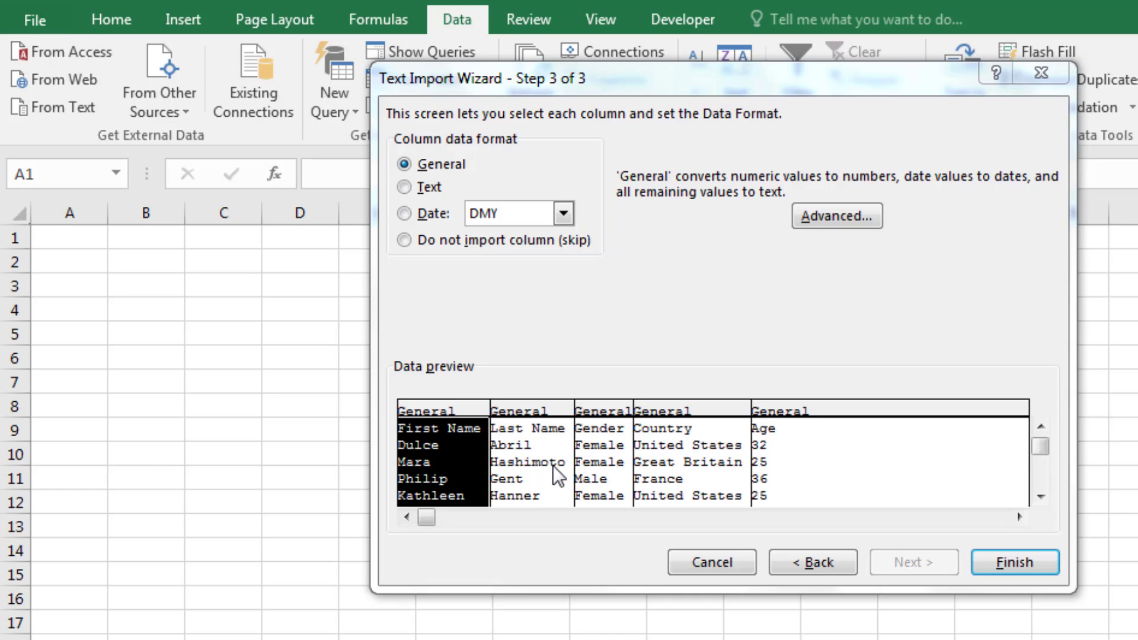
# Set the First Name through Age columns to Text format and finish the wizard.
pyautogui.moveTo(533, 462); pyautogui.dragTo(723, 455)
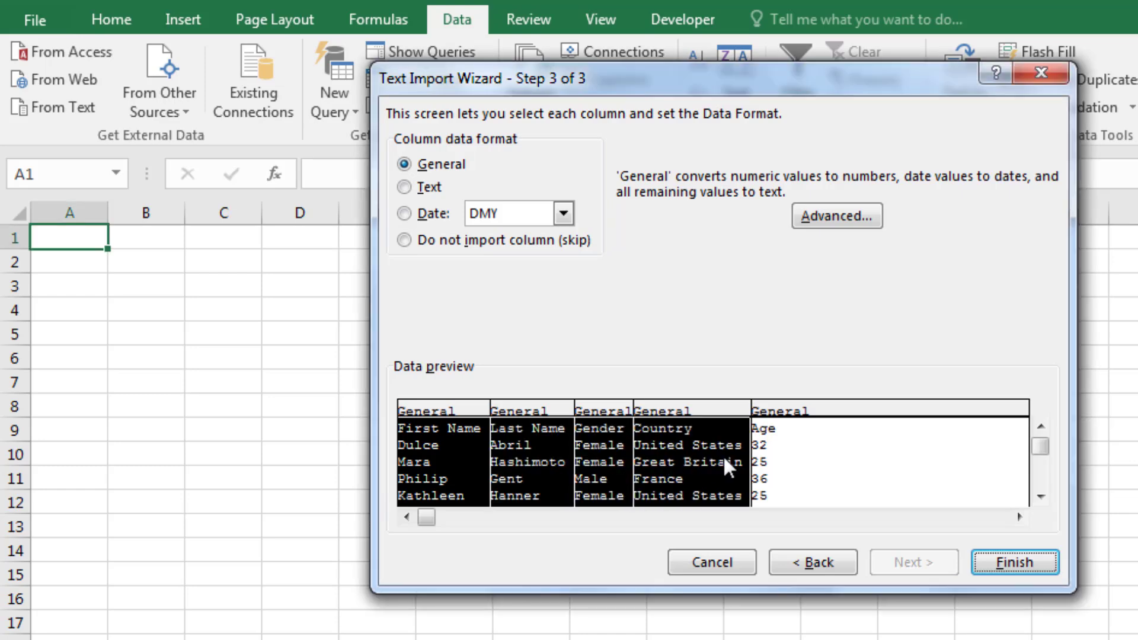
pyautogui.keyDown('shift'); pyautogui.click(760, 463); pyautogui.keyUp('shift')
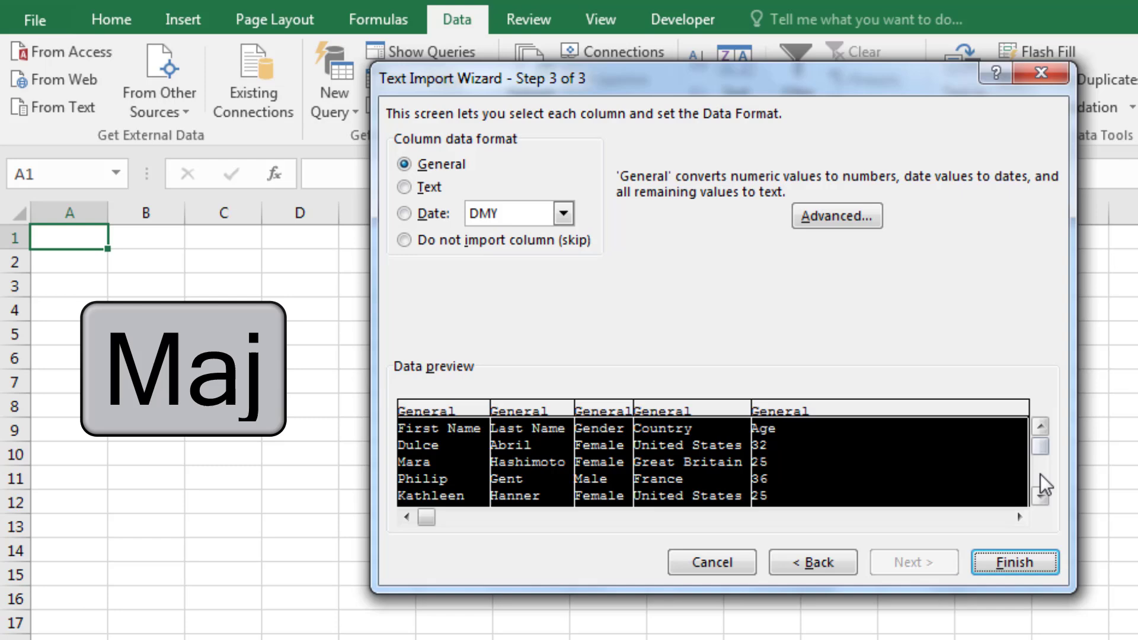
pyautogui.moveTo(1040, 446)
pyautogui.mouseDown()
pyautogui.moveTo(1040, 468)
pyautogui.moveTo(1041, 436)
pyautogui.mouseUp()
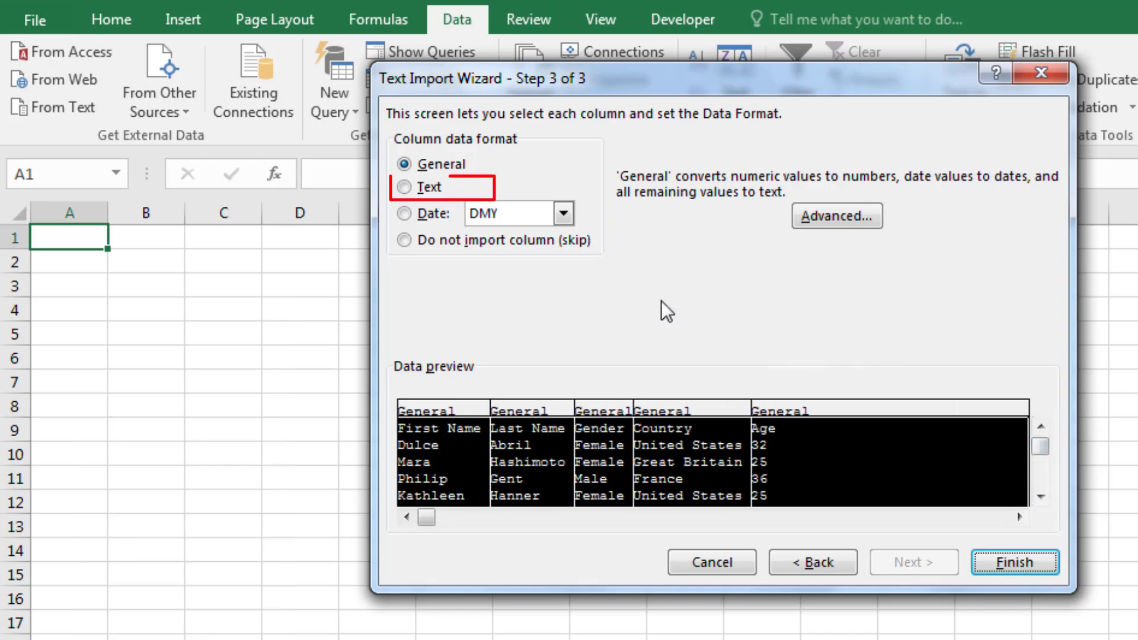
pyautogui.click(405, 187)
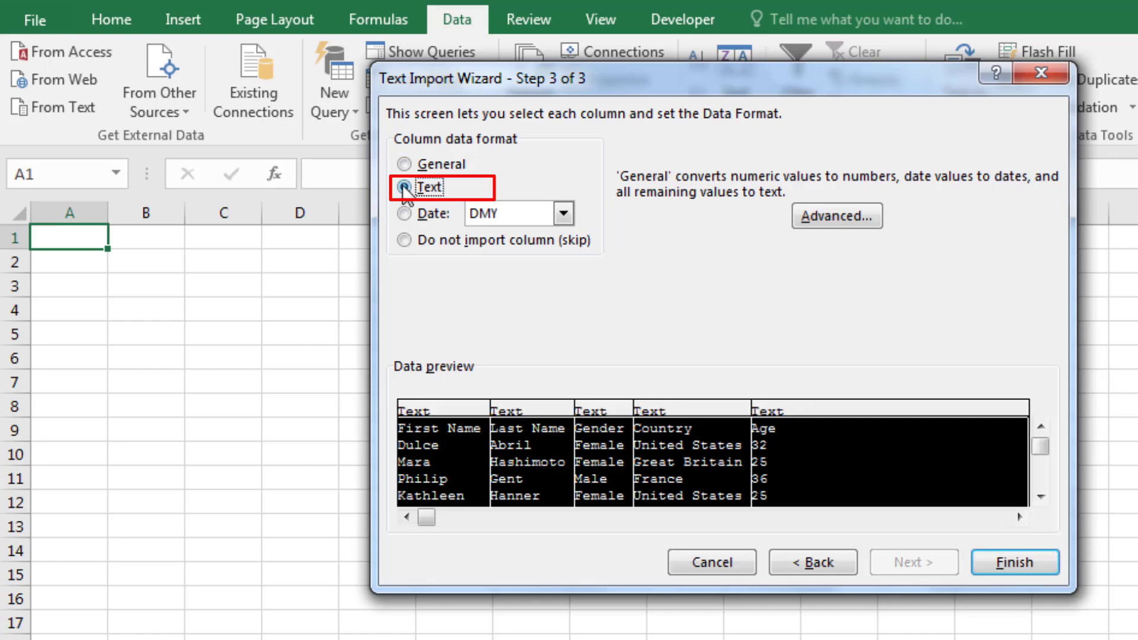
pyautogui.click(1013, 562)
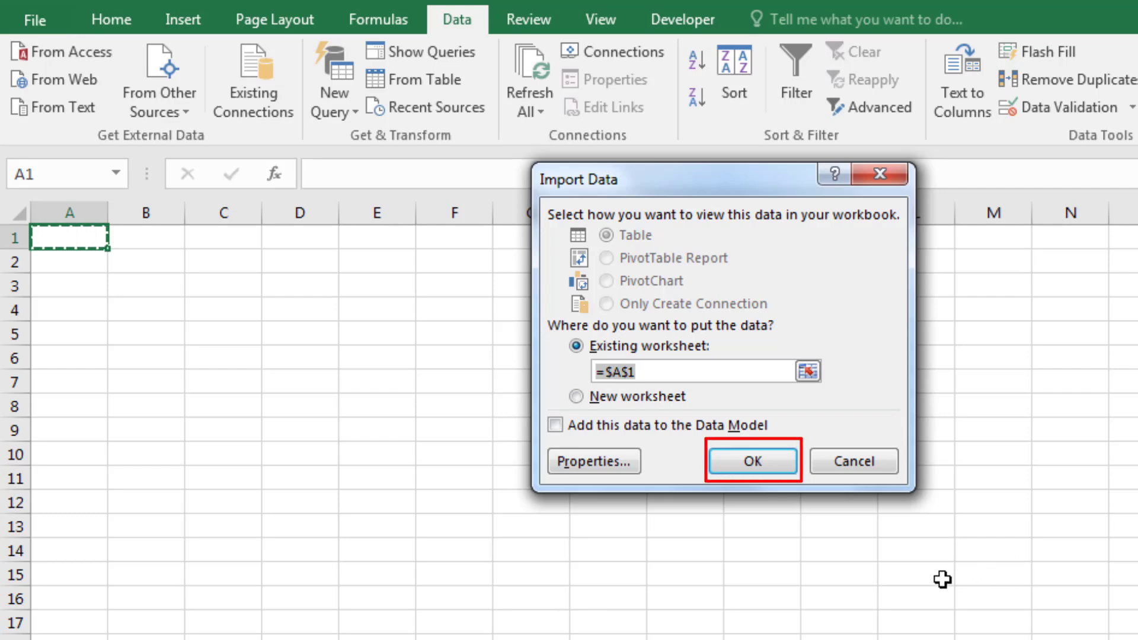
# Place the data at =$A$1 of the existing worksheet and widen the First Name and Last Name columns.
pyautogui.click(753, 461)
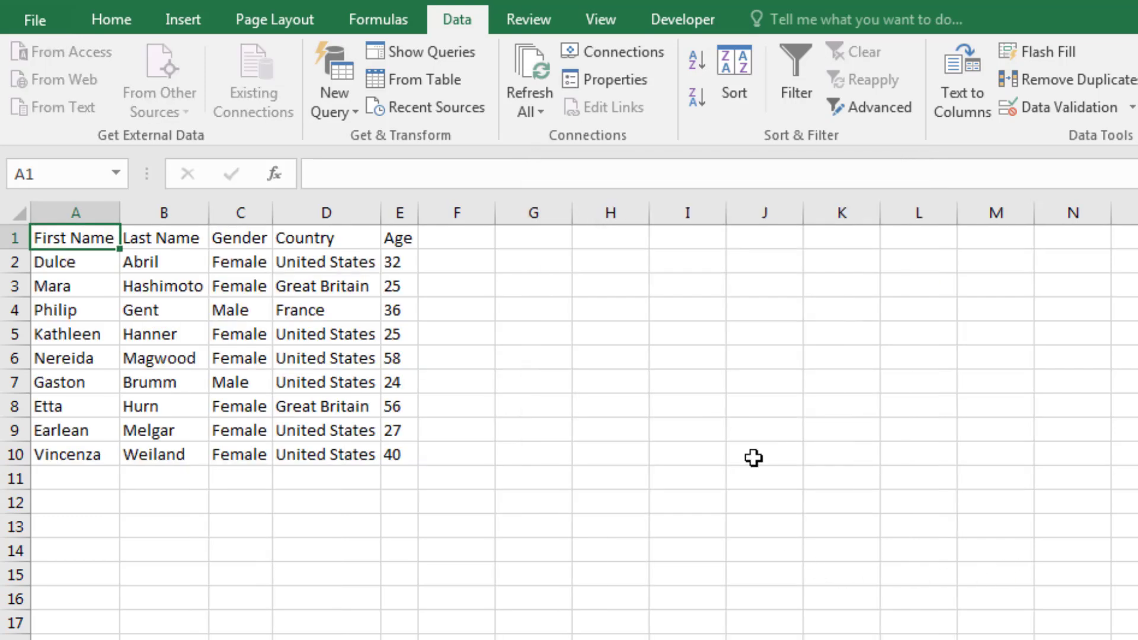
pyautogui.moveTo(120, 213); pyautogui.dragTo(145, 212)
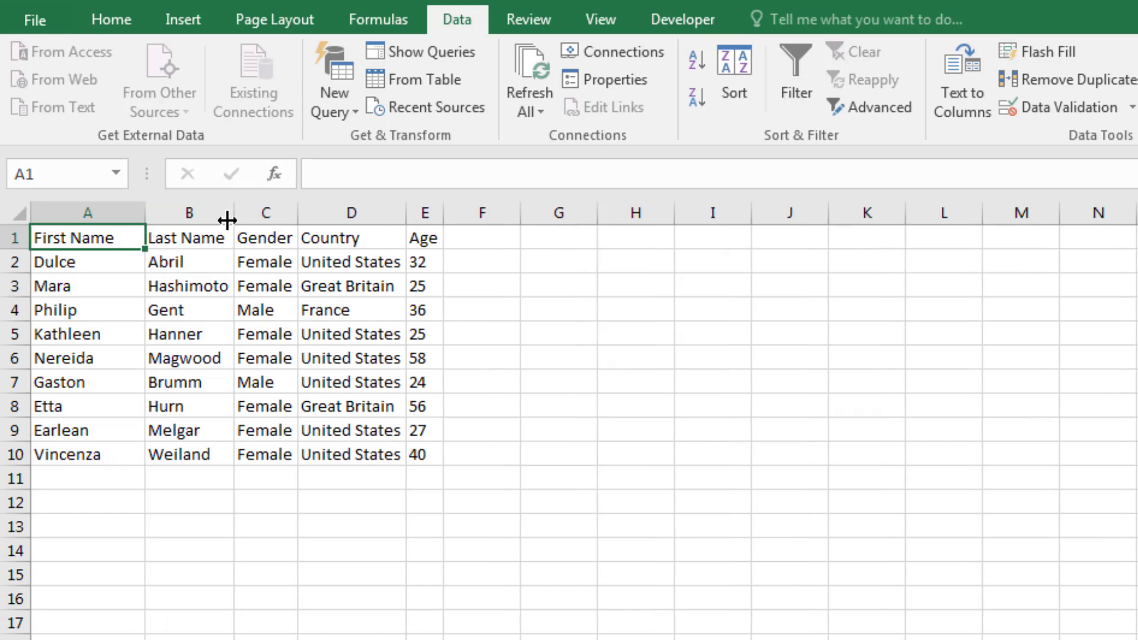